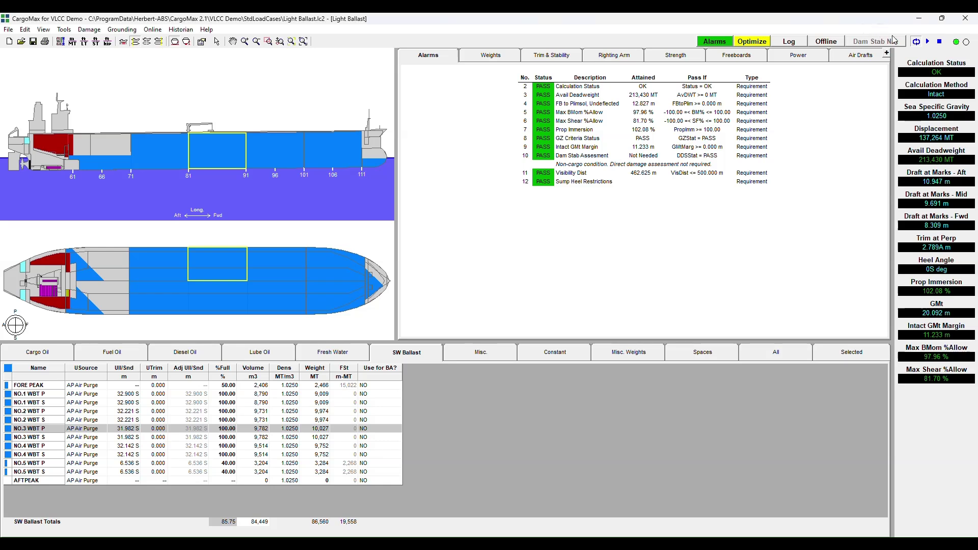
# Review the 'damage assessment not required' note on the Alarms and Trim & Stability results
pyautogui.click(584, 165)
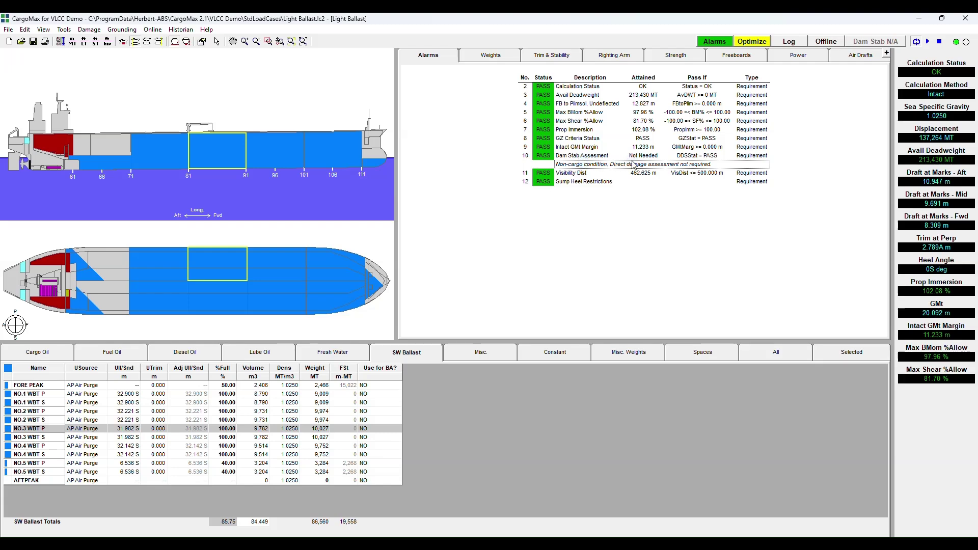
pyautogui.click(560, 55)
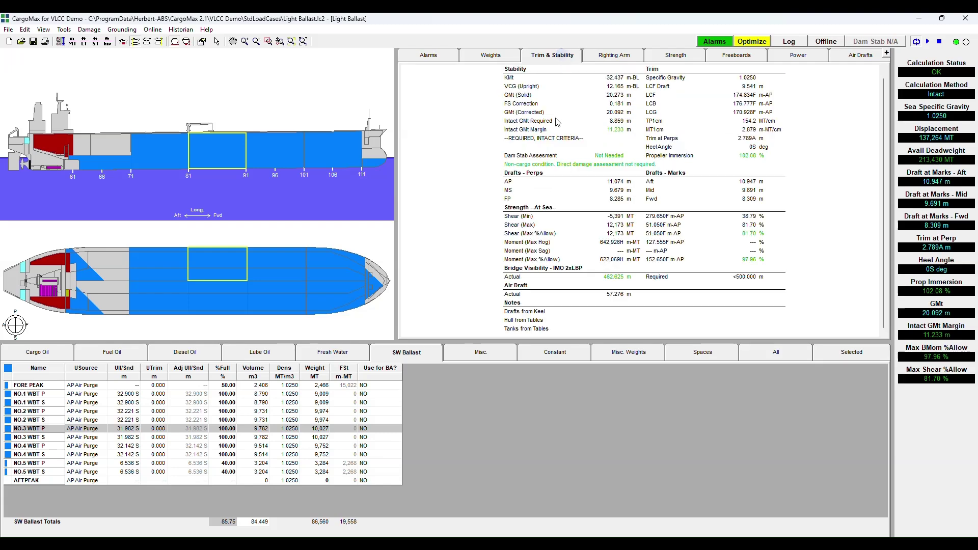
pyautogui.click(592, 164)
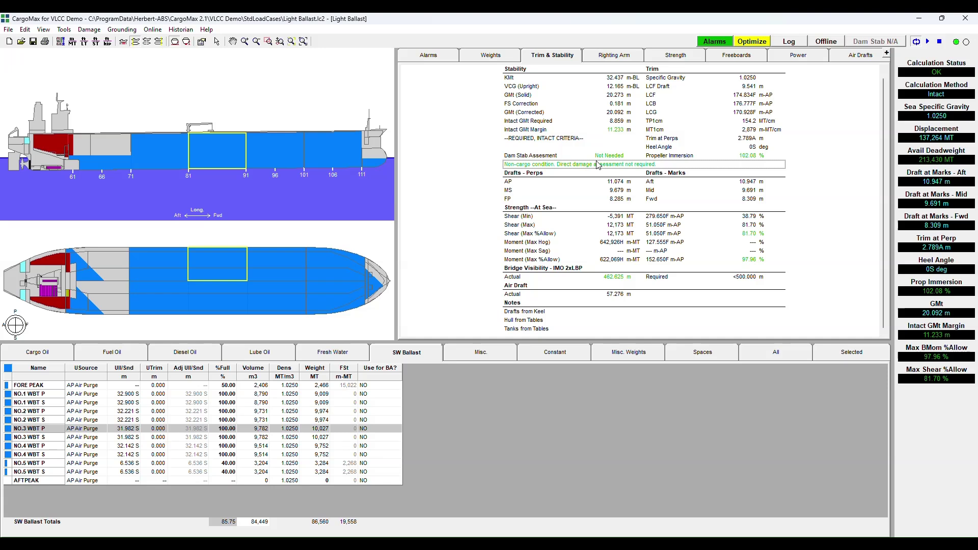
pyautogui.click(880, 29)
pyautogui.click(445, 57)
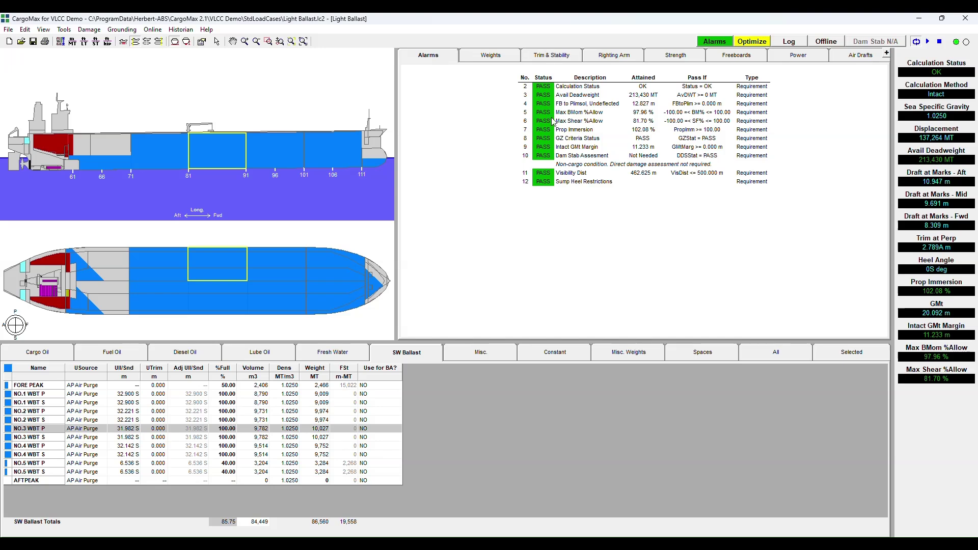
pyautogui.click(606, 169)
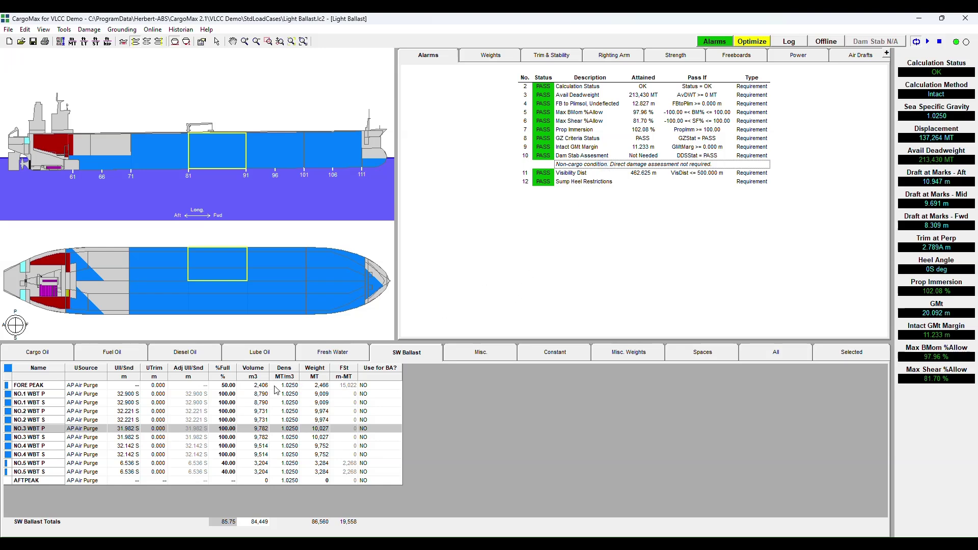
# Empty the NO.3 WBT P/S ballast tanks and set NO.3 COT C/P/S to 95% full
pyautogui.moveTo(229, 429); pyautogui.dragTo(229, 437)
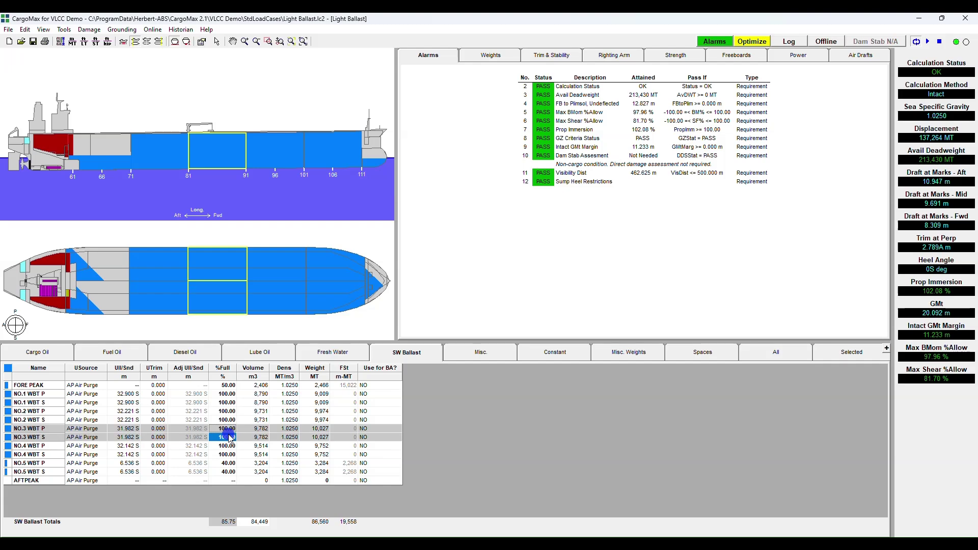
pyautogui.press('Delete')
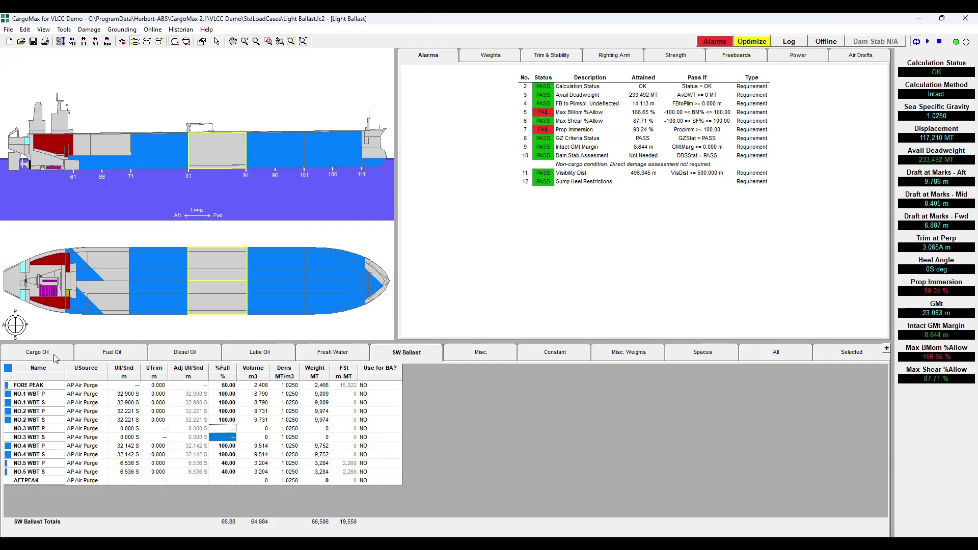
pyautogui.click(51, 352)
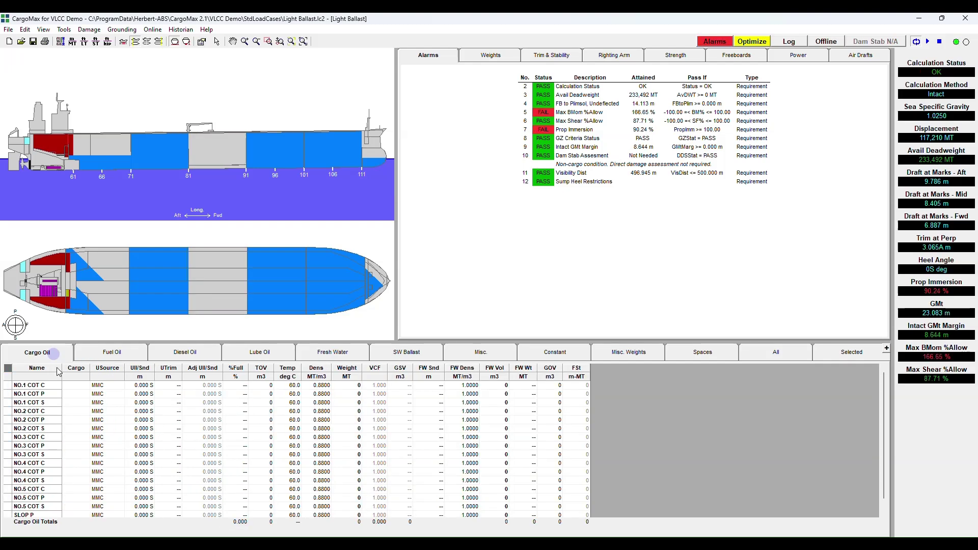
pyautogui.click(237, 446)
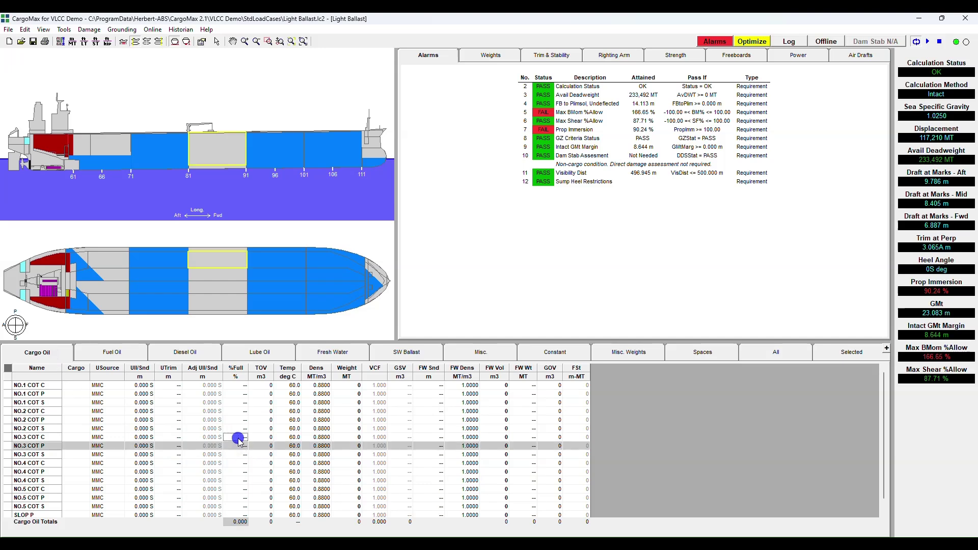
pyautogui.moveTo(238, 437); pyautogui.dragTo(241, 455)
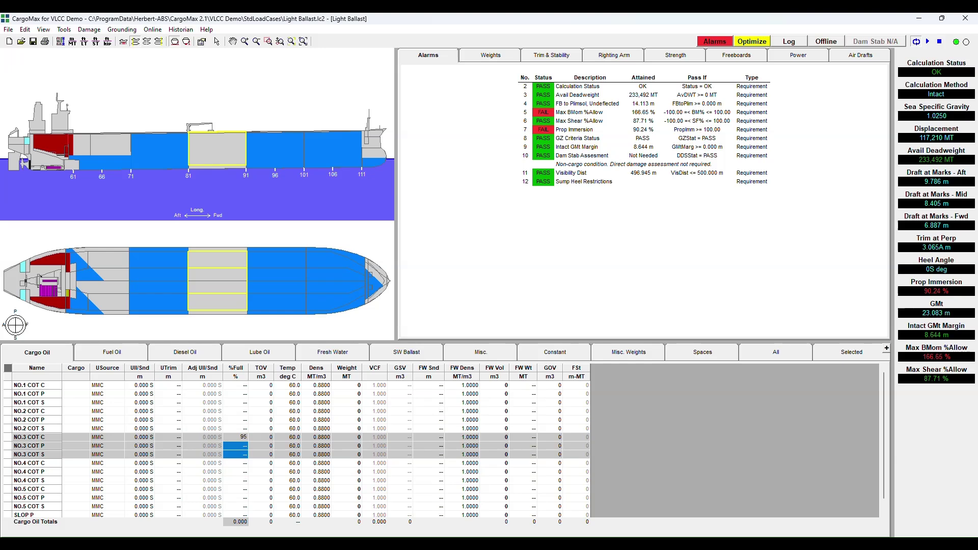
pyautogui.write('95')
pyautogui.press('Return')
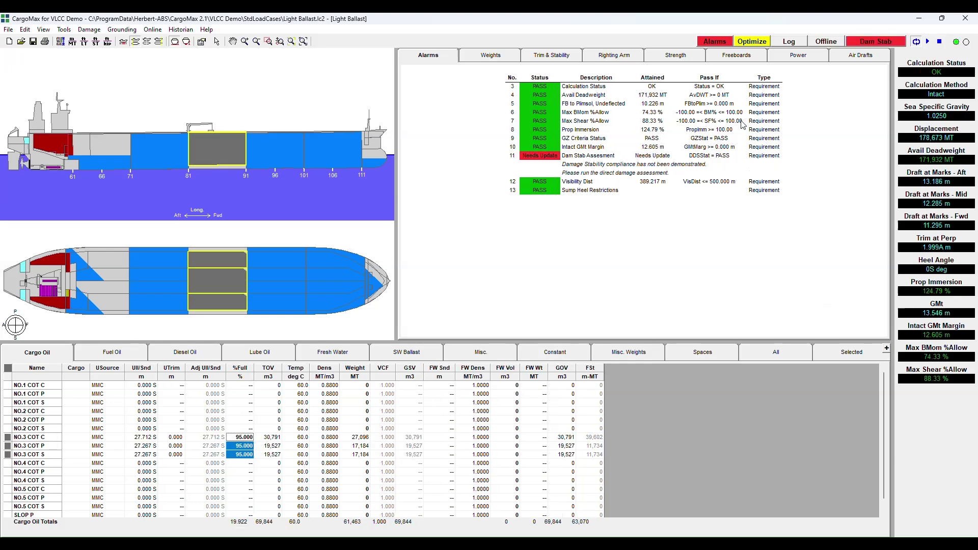
# Run the Dam Stab direct damage calculation and confirm every alarm check passes
pyautogui.click(860, 27)
pyautogui.click(575, 165)
pyautogui.click(567, 60)
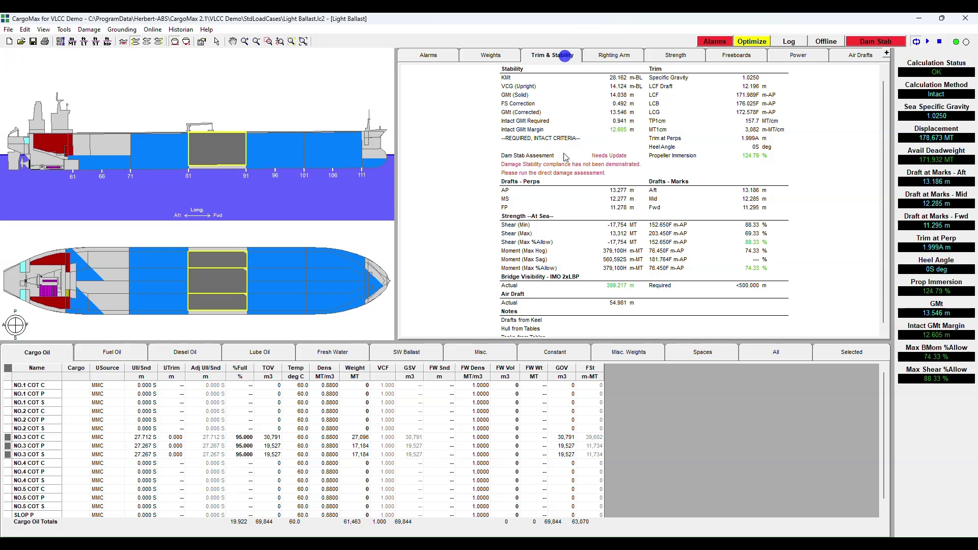
pyautogui.click(593, 173)
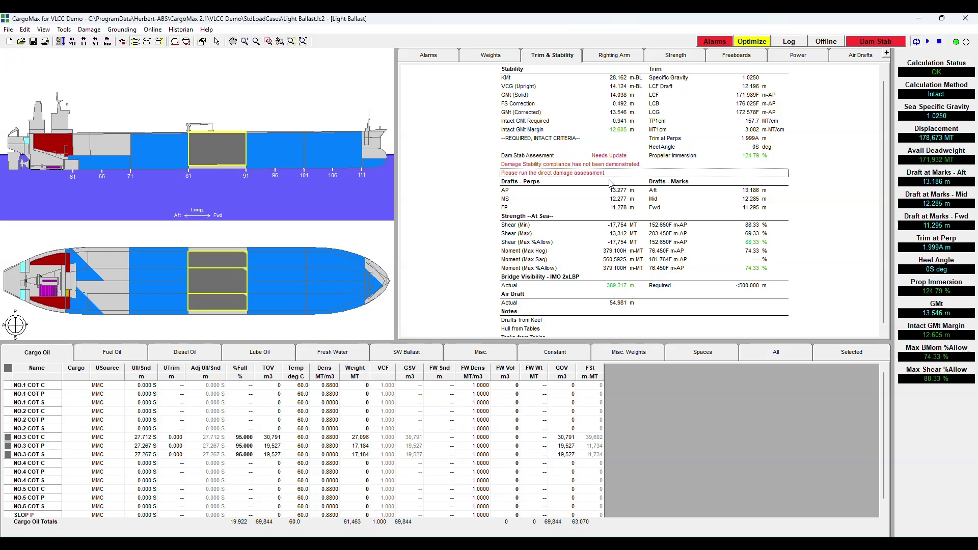
pyautogui.click(873, 42)
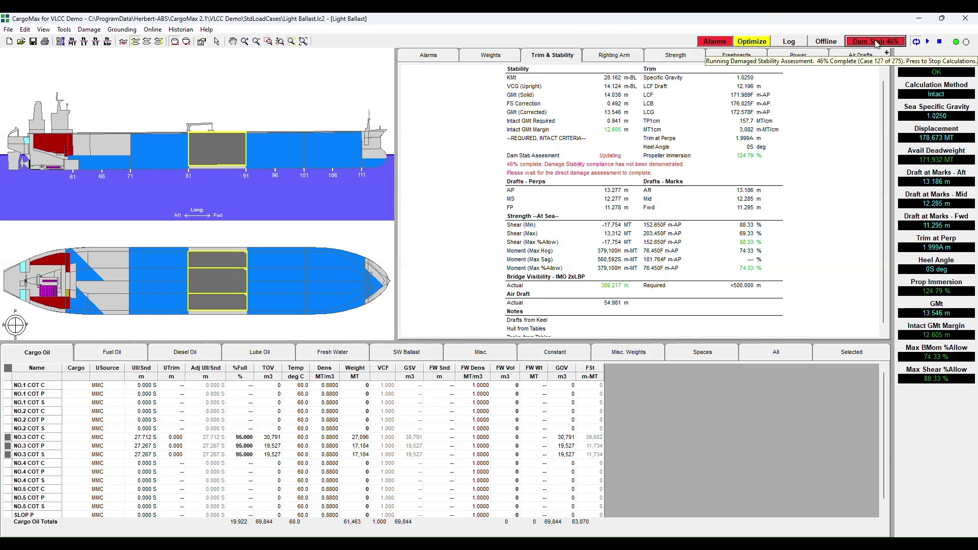
pyautogui.click(428, 55)
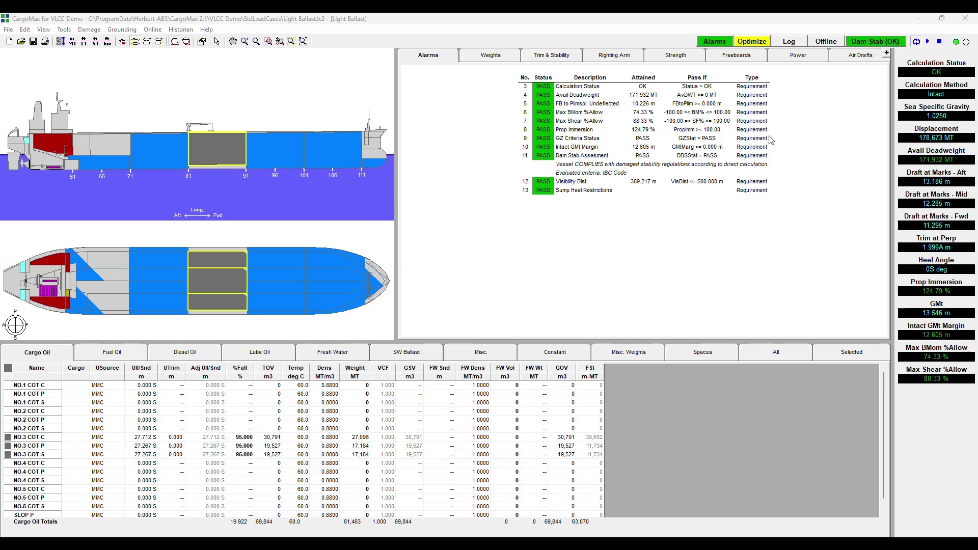
# Check the vessel-complies message and IBC Code criteria, showing GMt 13.546 m and 124.79% propeller immersion
pyautogui.click(857, 28)
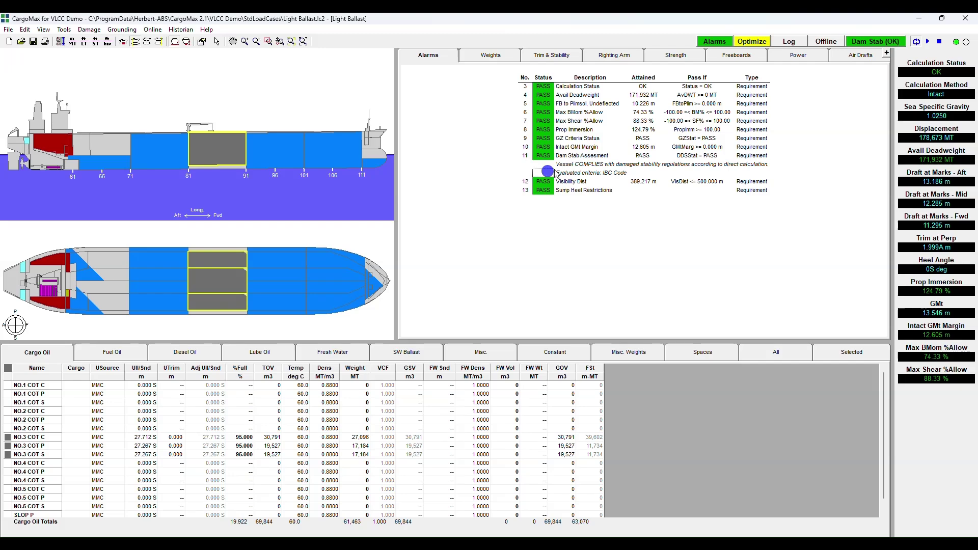
pyautogui.click(604, 168)
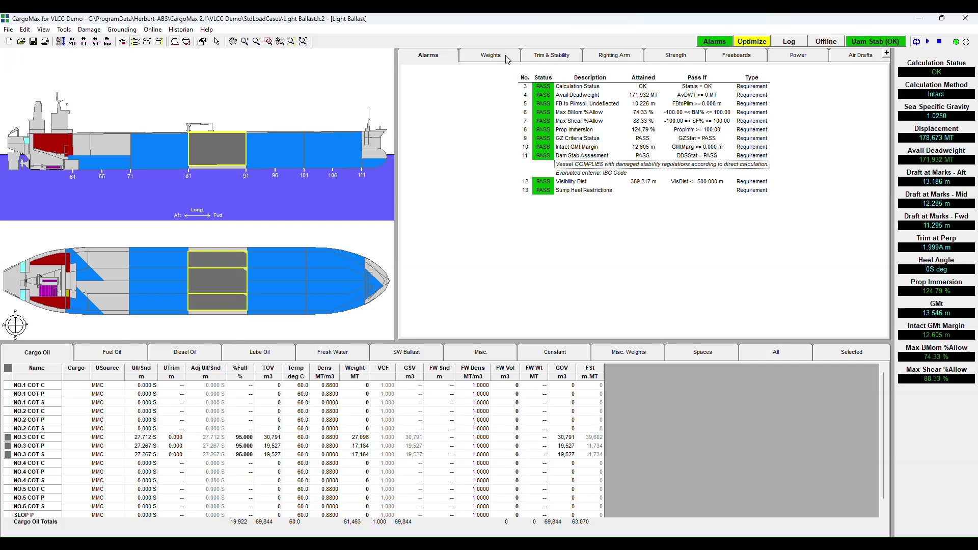
pyautogui.click(537, 55)
pyautogui.click(576, 173)
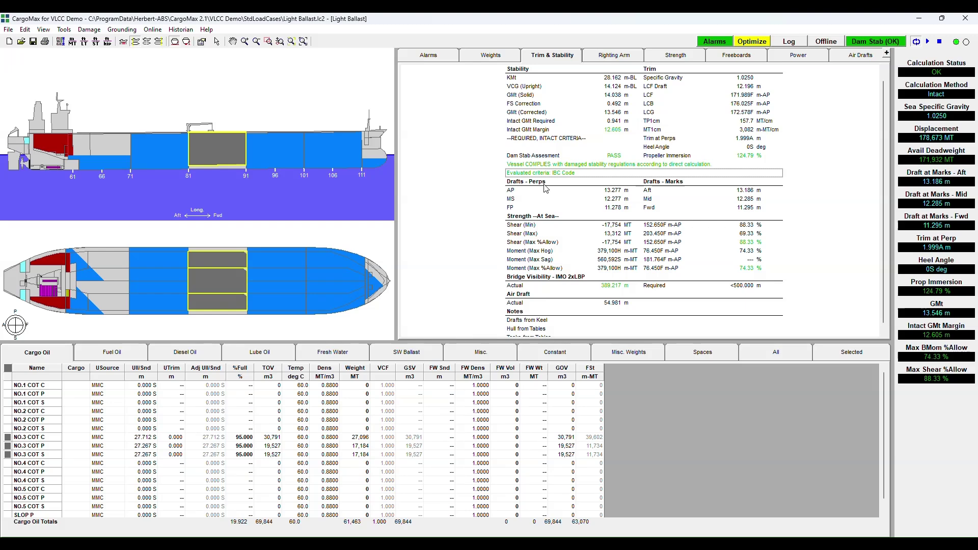
pyautogui.click(8, 29)
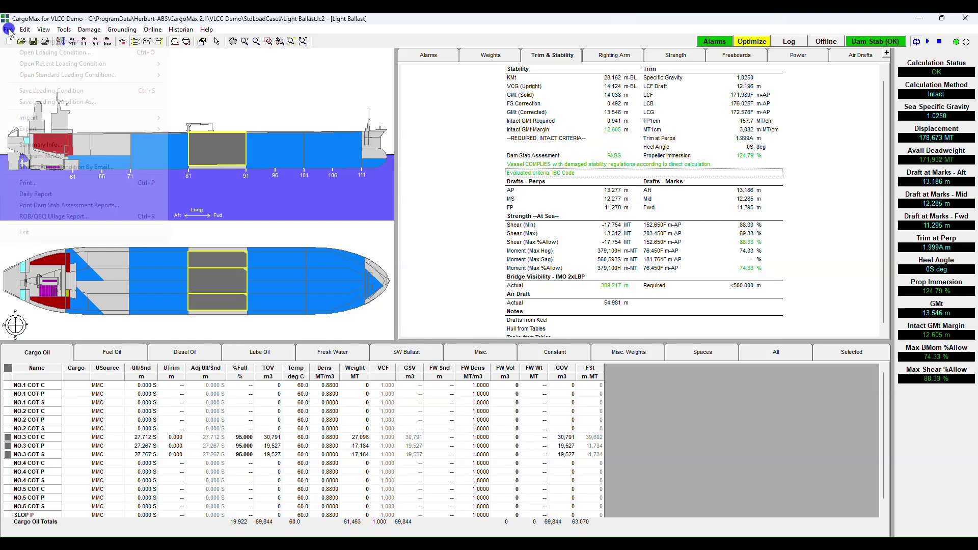
# Read the Light Ballast Direct Calculation Report and Summary (Defined) - Worst Cases, then close the reports
pyautogui.click(41, 209)
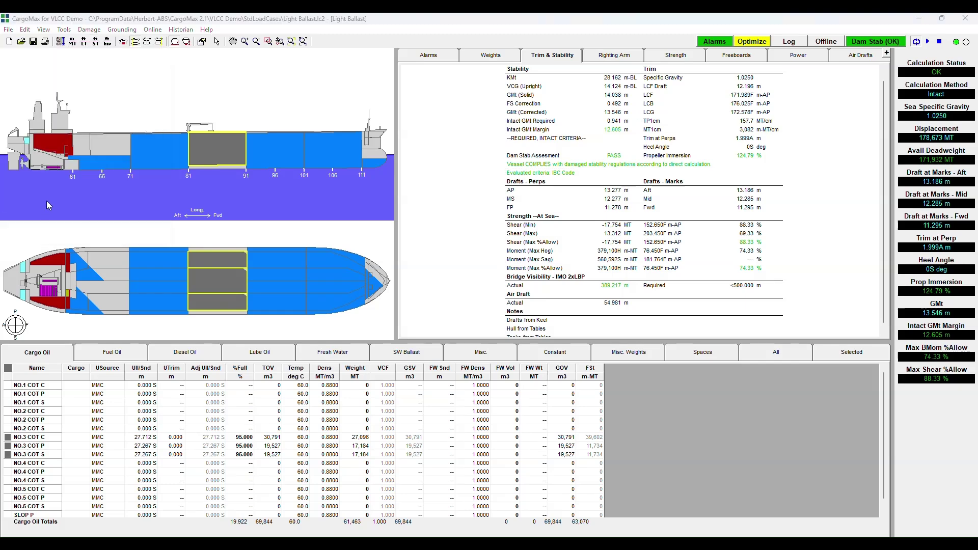
pyautogui.moveTo(123, 81); pyautogui.dragTo(380, 80)
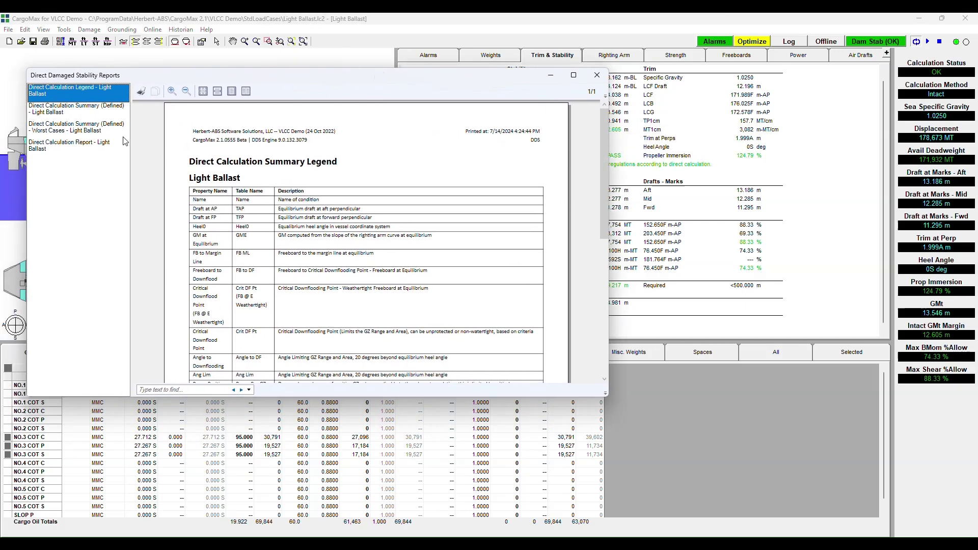
pyautogui.click(73, 114)
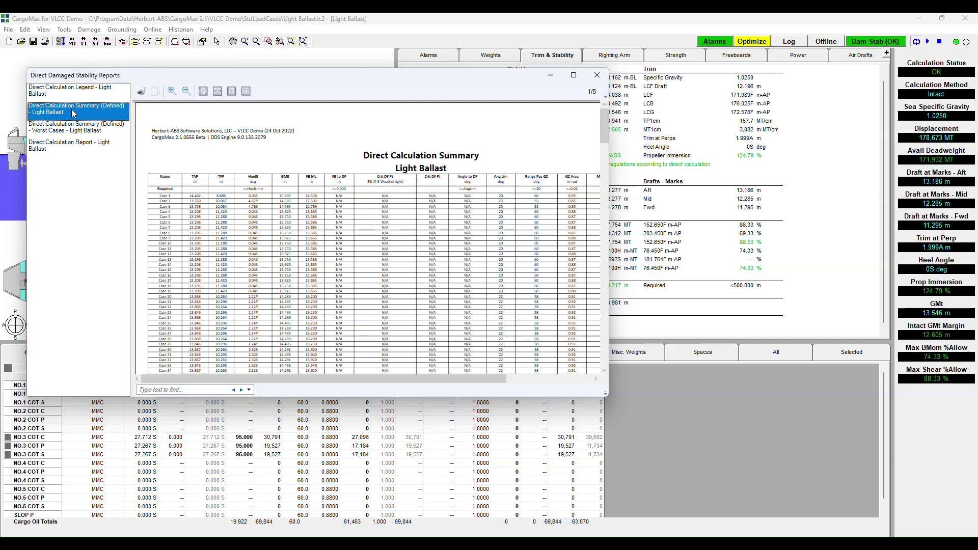
pyautogui.click(64, 146)
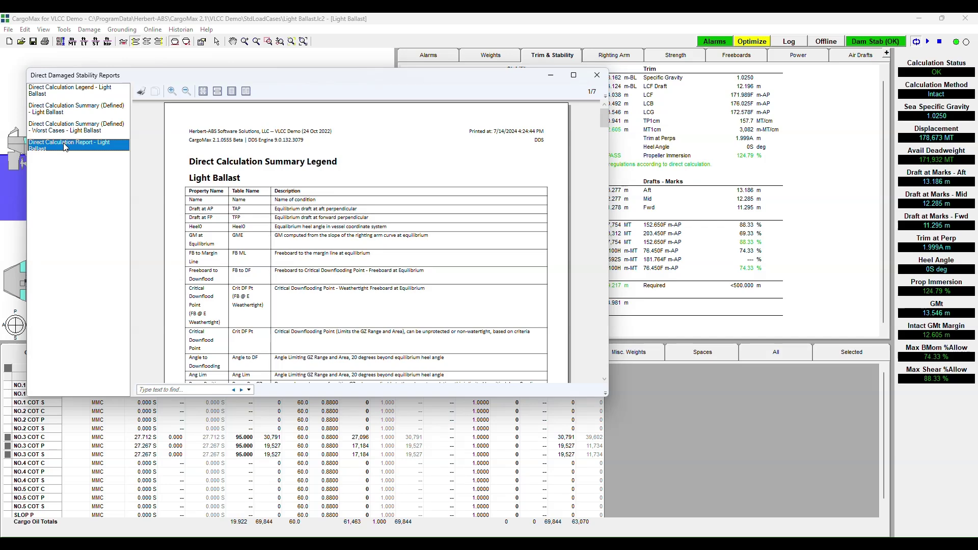
pyautogui.click(73, 131)
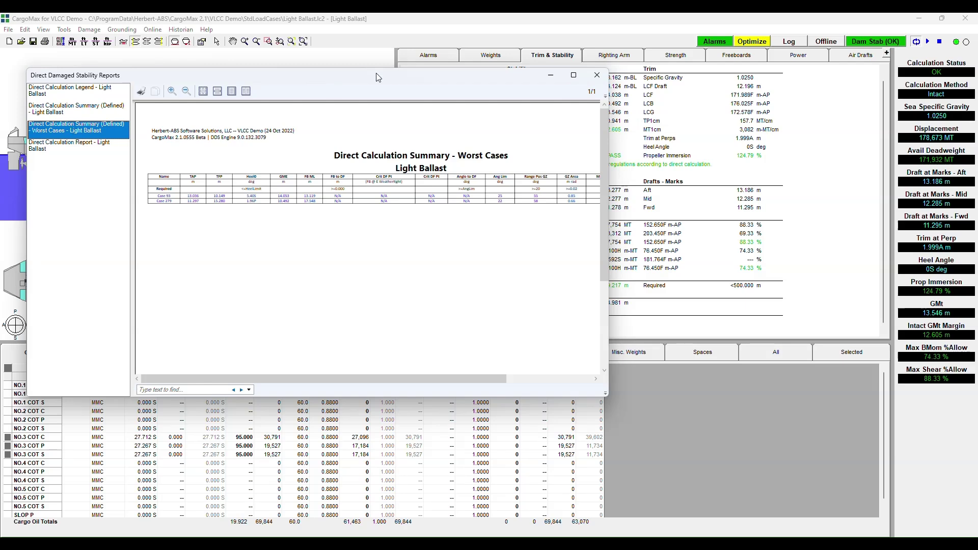
pyautogui.click(596, 75)
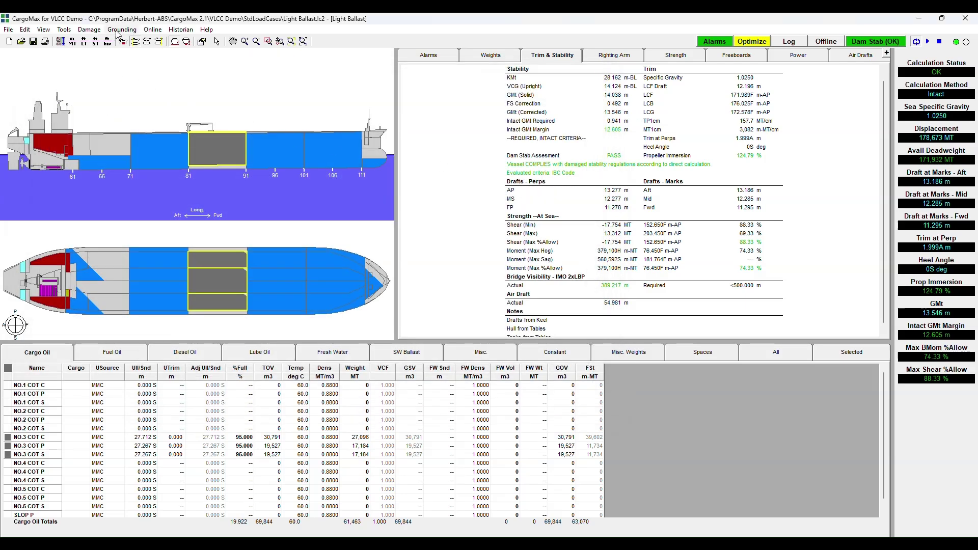
# Preview Cases 7 and 11, clear them, then apply the automatically selected worst cases 279 and 93
pyautogui.click(89, 30)
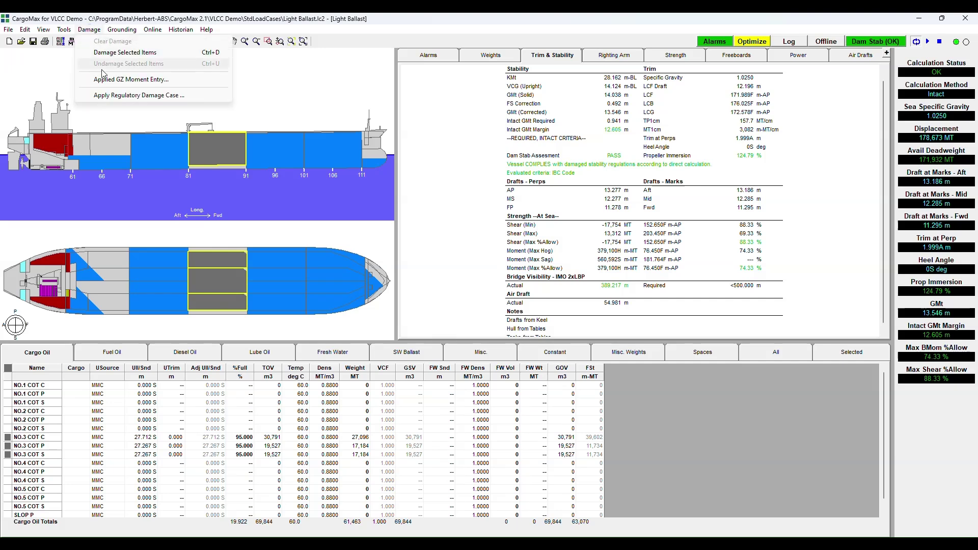
pyautogui.click(114, 97)
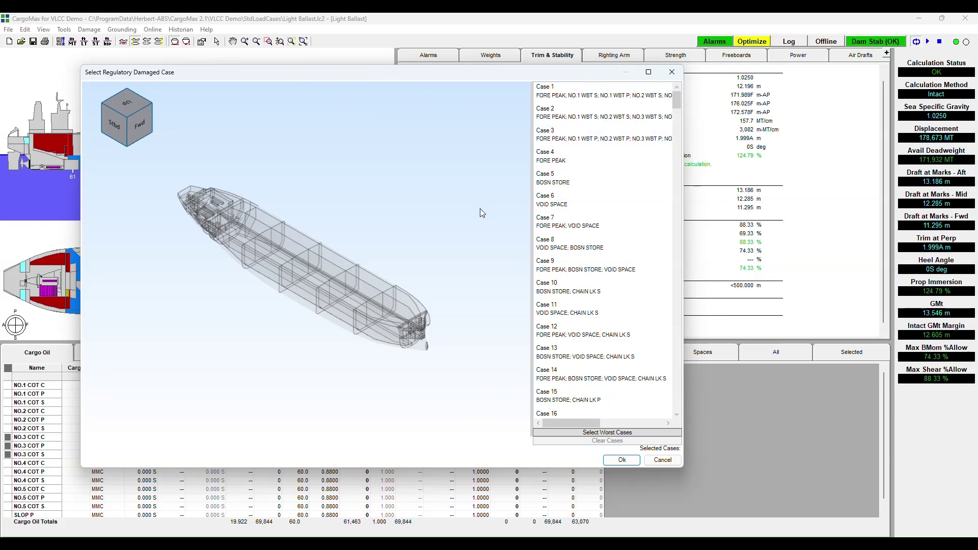
pyautogui.click(600, 221)
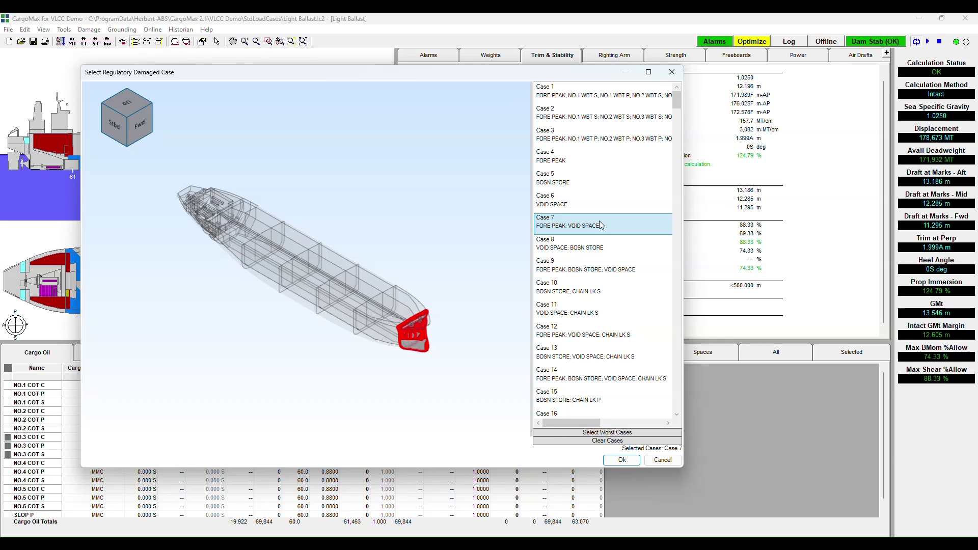
pyautogui.click(581, 314)
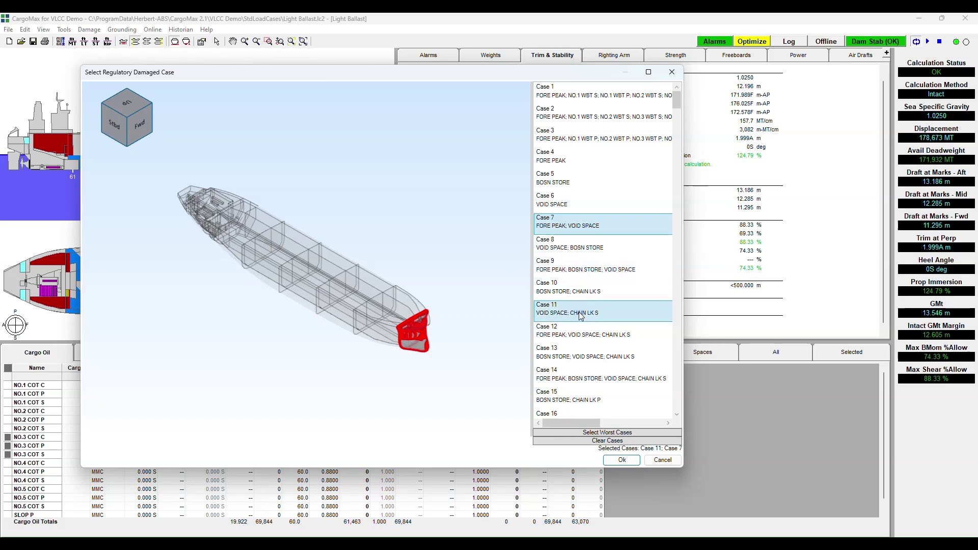
pyautogui.click(580, 314)
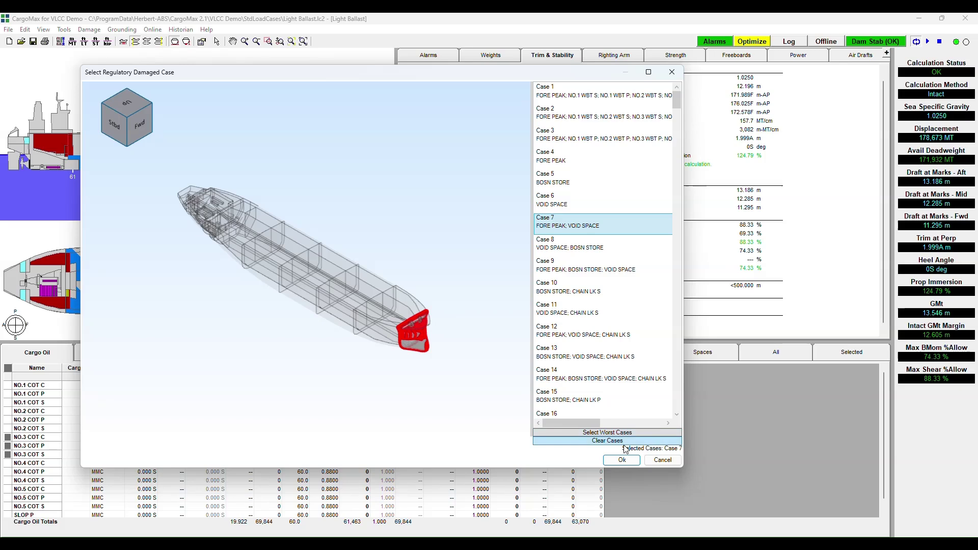
pyautogui.click(588, 224)
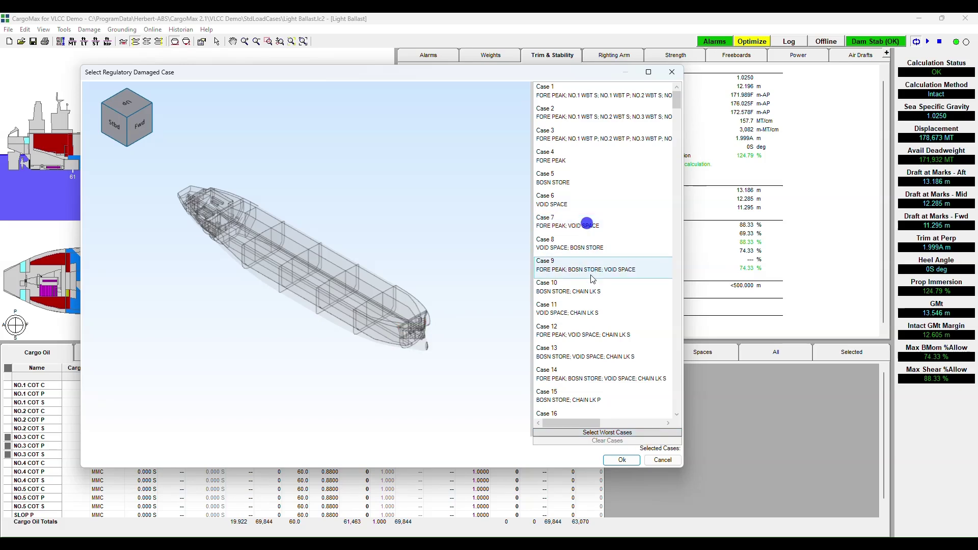
pyautogui.click(608, 433)
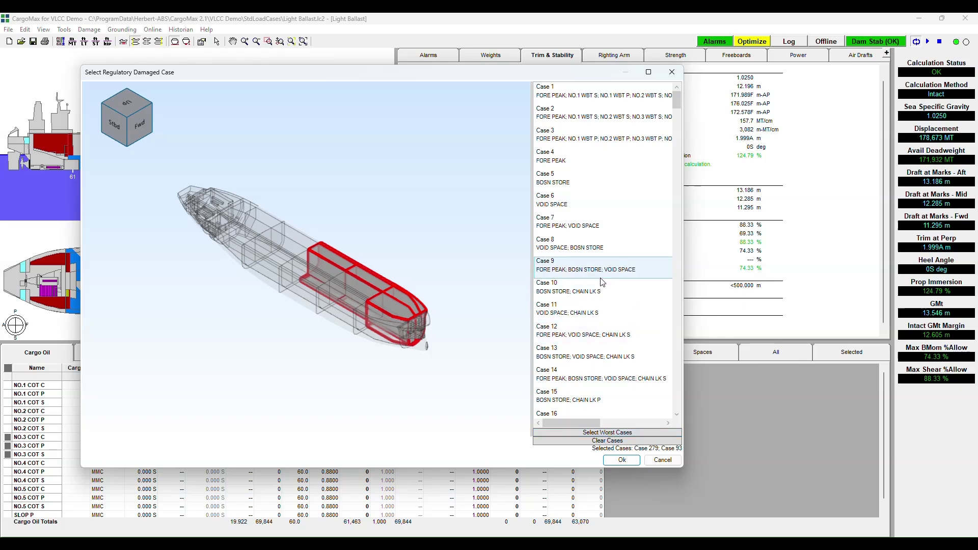
pyautogui.click(622, 460)
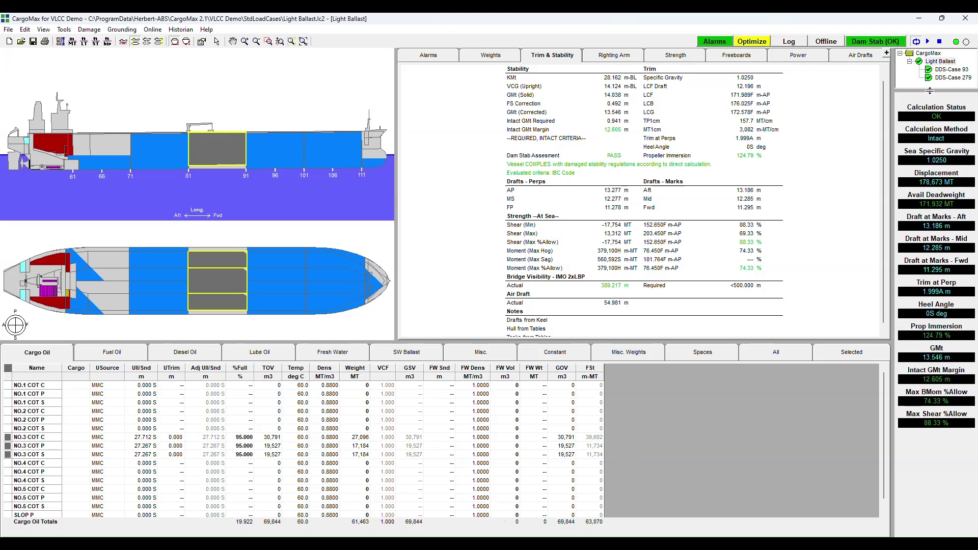
# Inspect Case 279's GZ curve, IBC criteria, flooded compartments and draft data (FP 15.280 m, GMt 10.493 m)
pyautogui.click(913, 80)
pyautogui.click(942, 78)
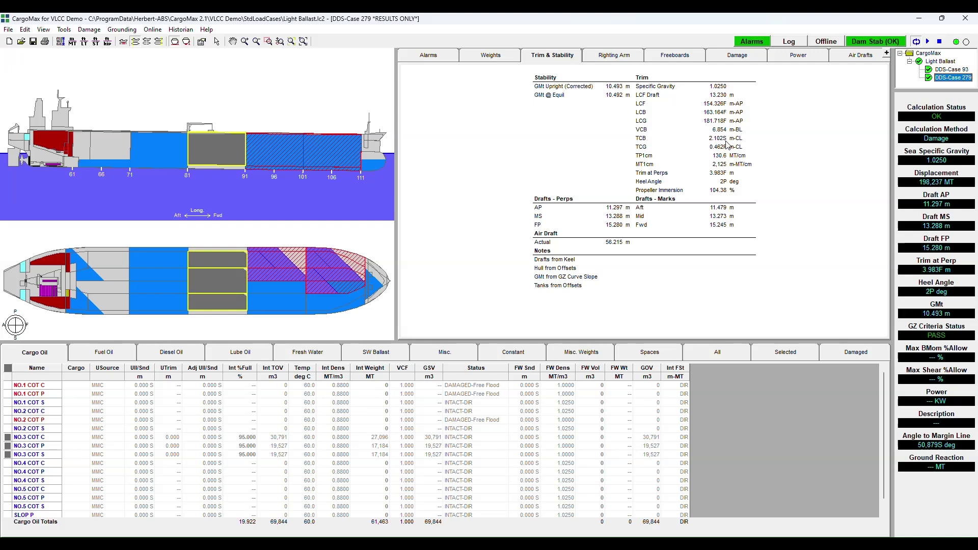
pyautogui.click(621, 56)
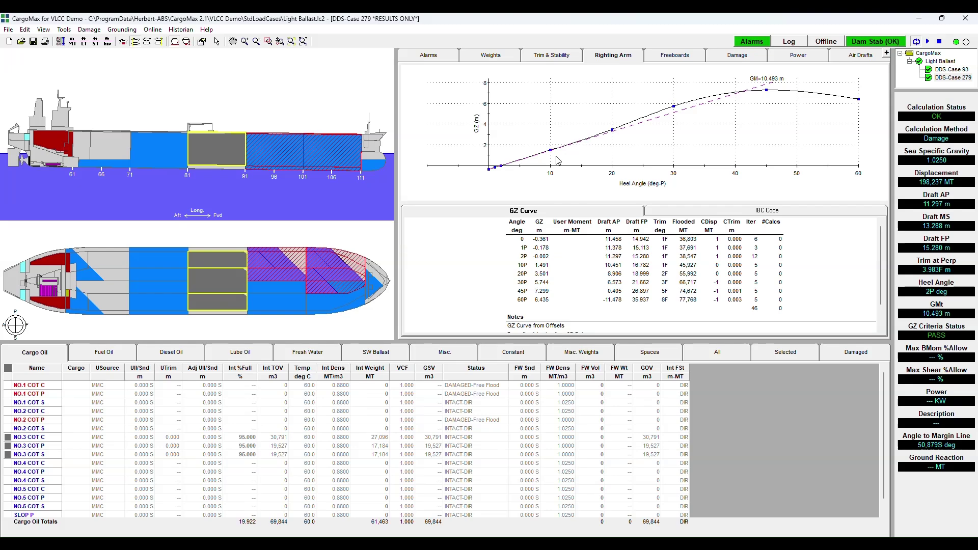
pyautogui.click(761, 213)
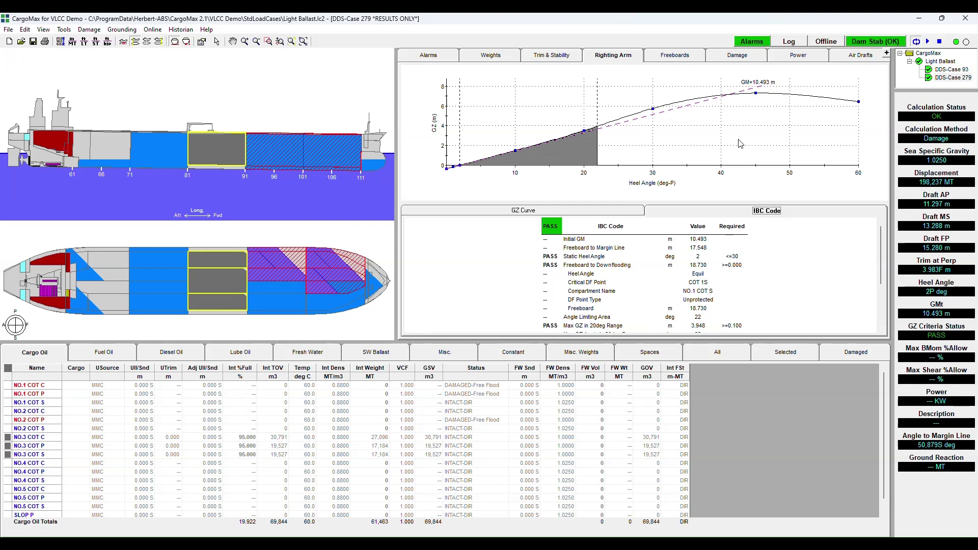
pyautogui.click(739, 56)
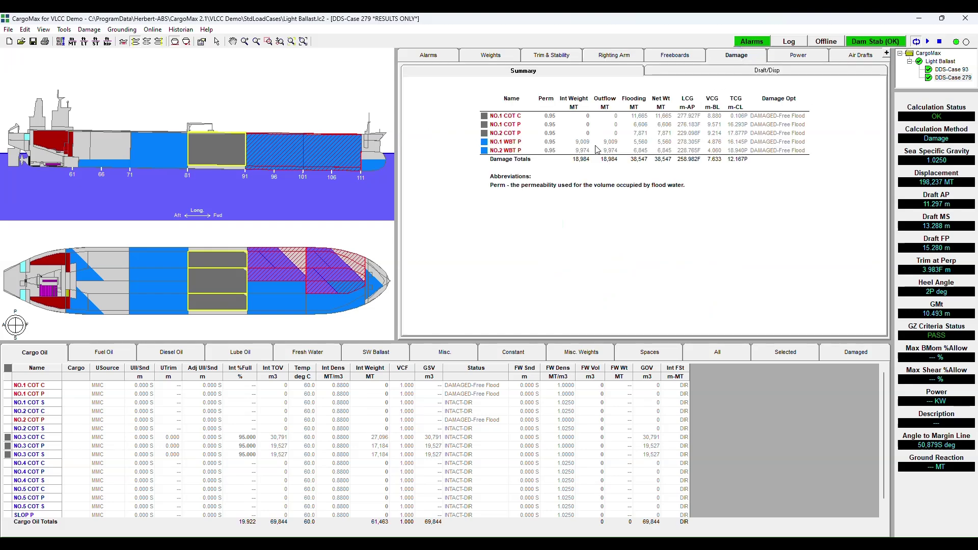
pyautogui.click(672, 70)
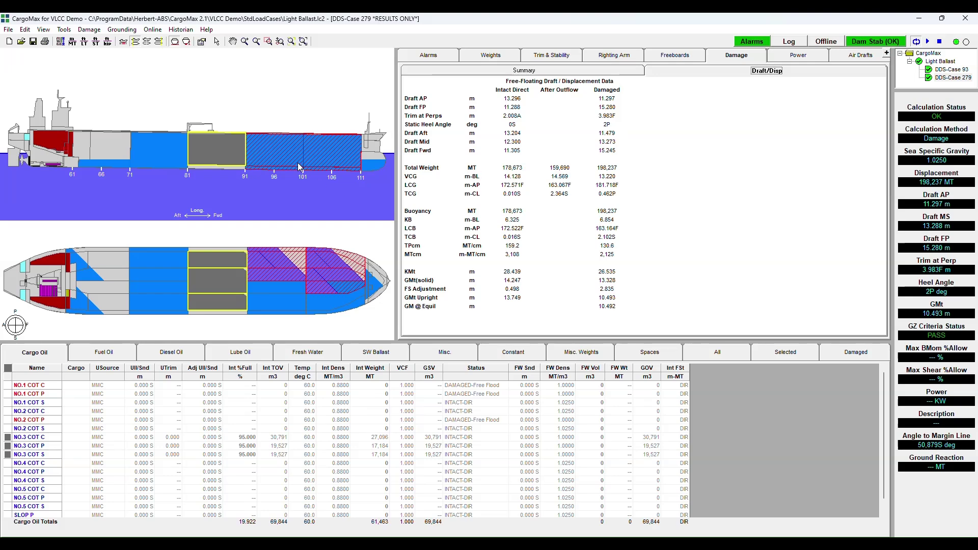
pyautogui.moveTo(304, 164)
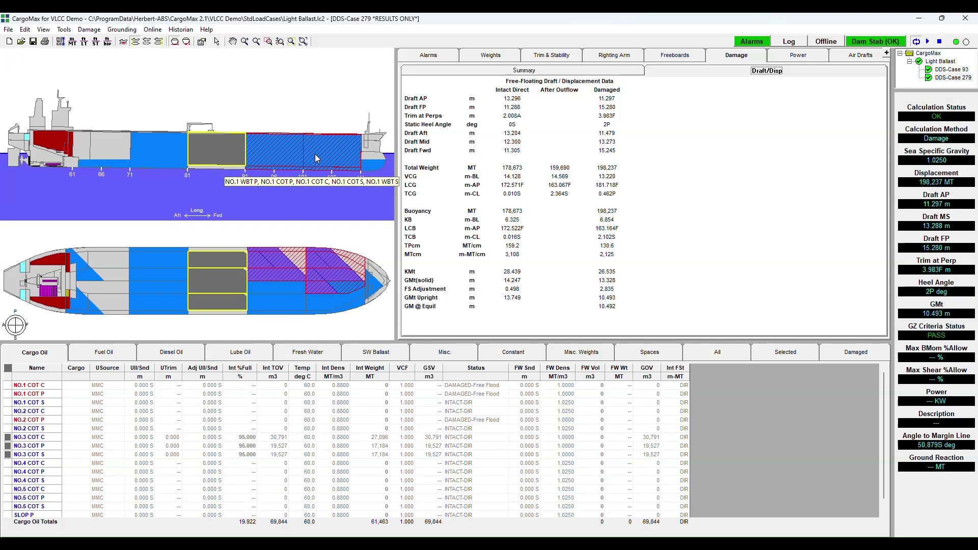
# Remove all extra analysis conditions and show the Light Ballast alarm list with every check passing
pyautogui.click(65, 31)
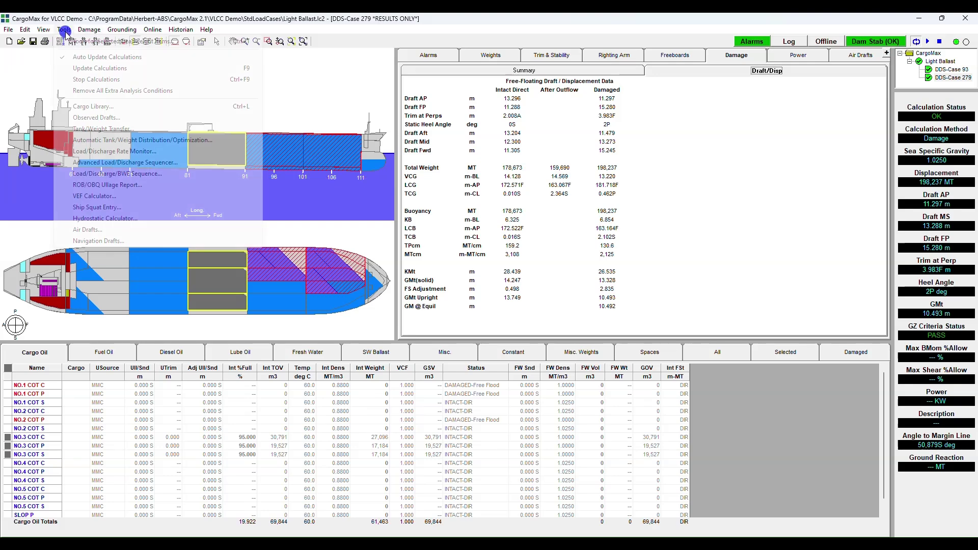
pyautogui.click(111, 92)
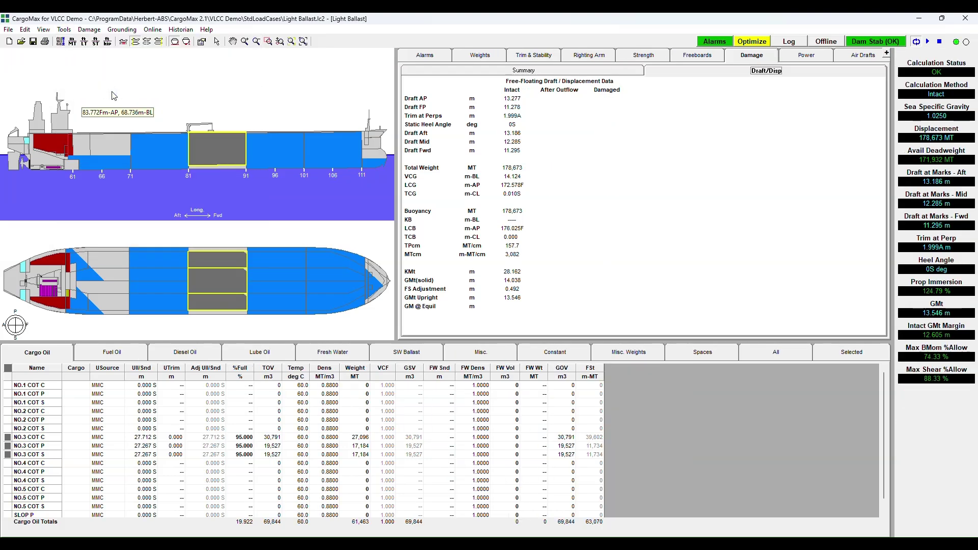
pyautogui.click(428, 54)
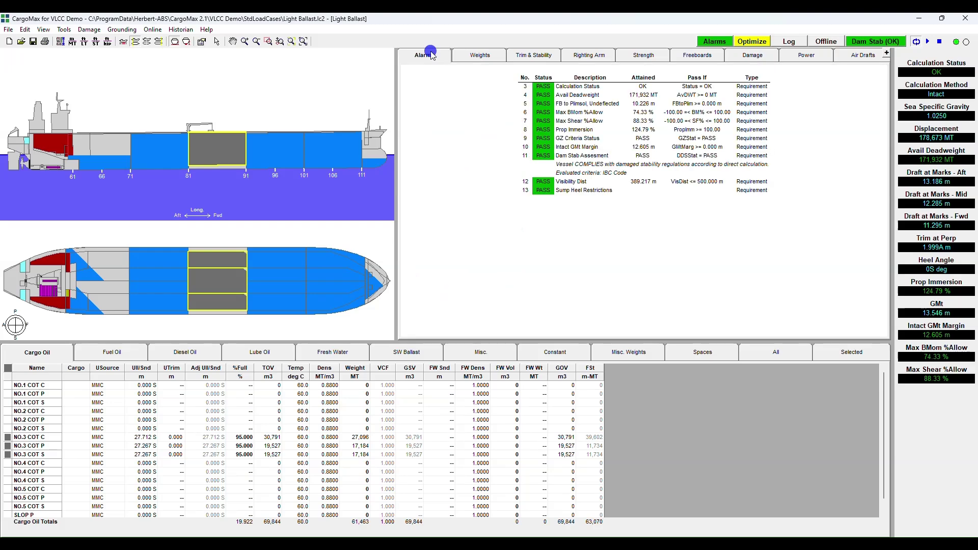